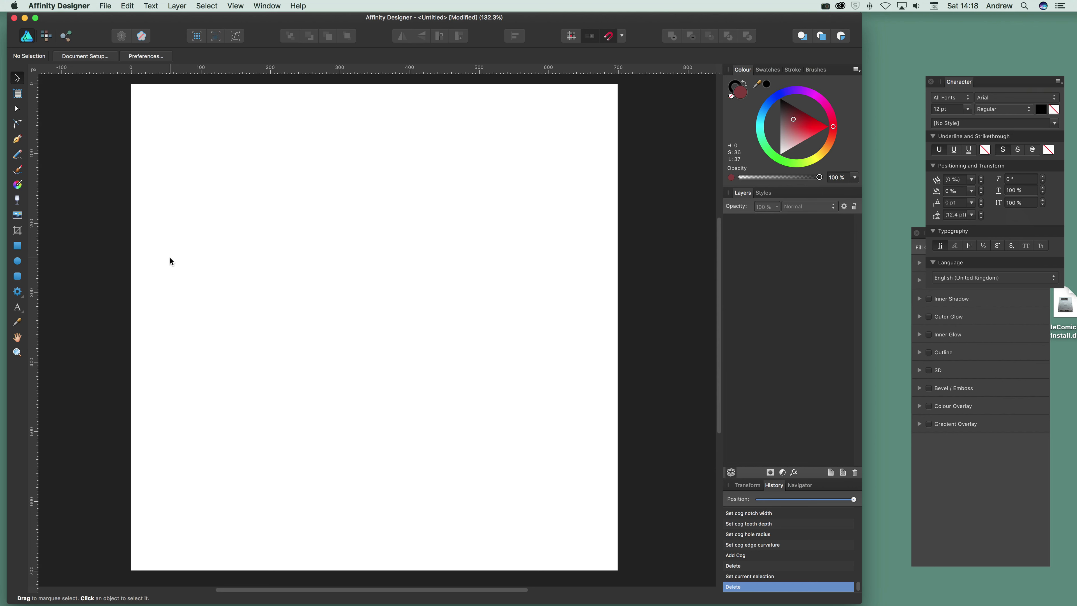
Open the extra shape tools flyout in the Tools panel to reach the Cog Tool.
{"action": "left_click", "coordinate": [24, 292]}
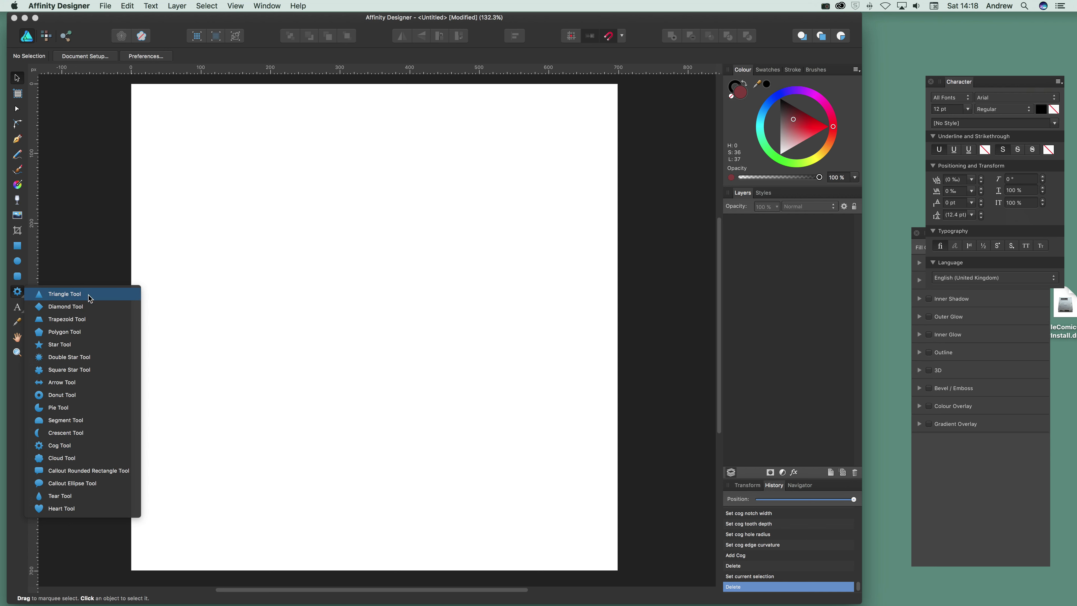
Draw a nine-tooth cog across the page and reshape it to 62% inner radius, 37% hole, 80% notch.
{"action": "left_click", "coordinate": [68, 448]}
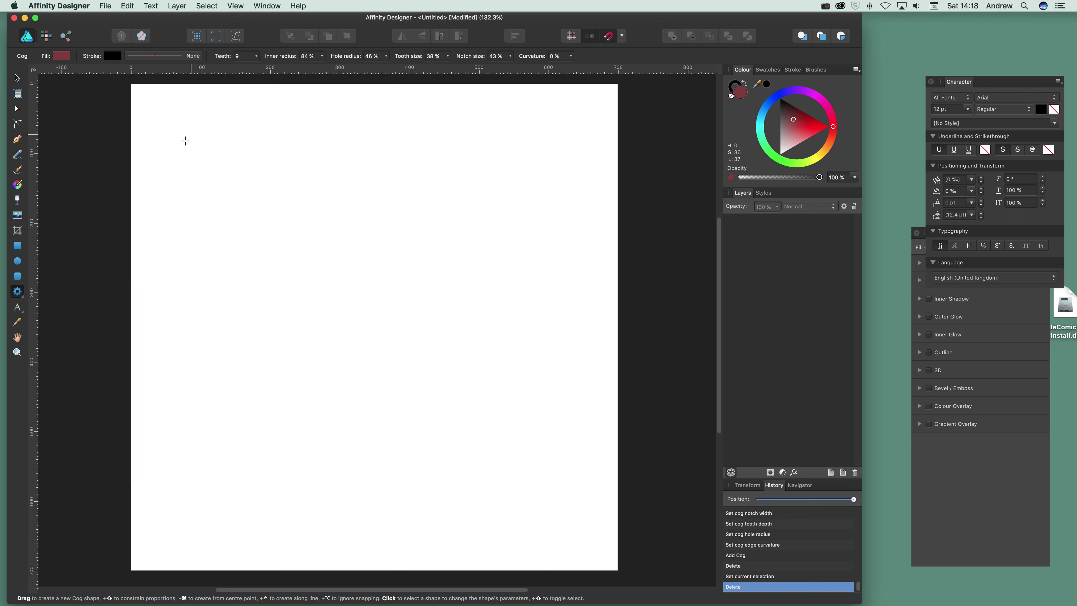
{"action": "left_click_drag", "start_coordinate": [153, 114], "coordinate": [578, 520]}
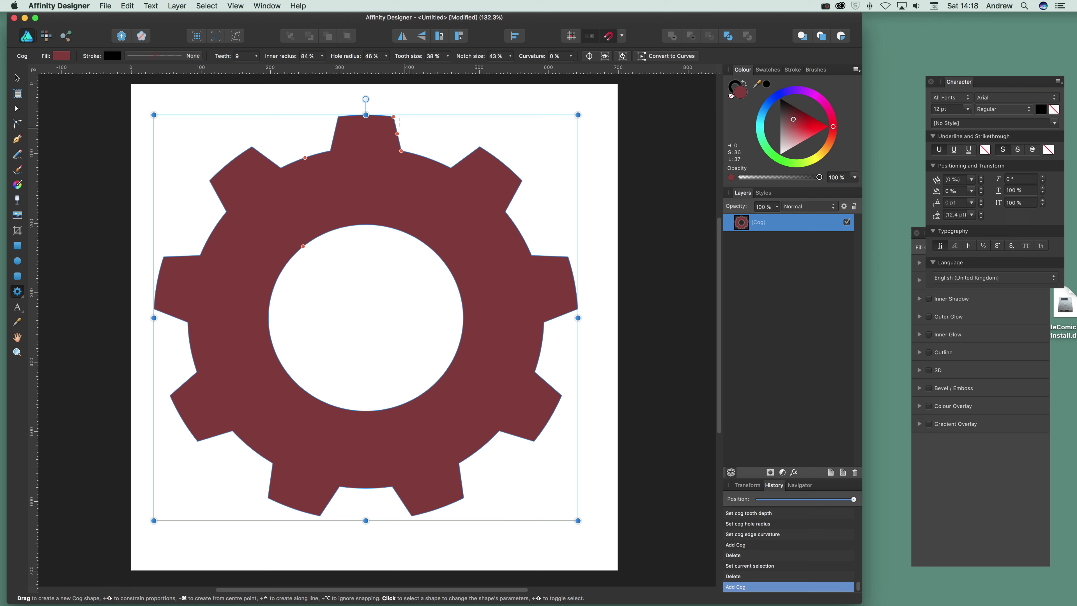
{"action": "left_click_drag", "start_coordinate": [399, 122], "coordinate": [390, 165]}
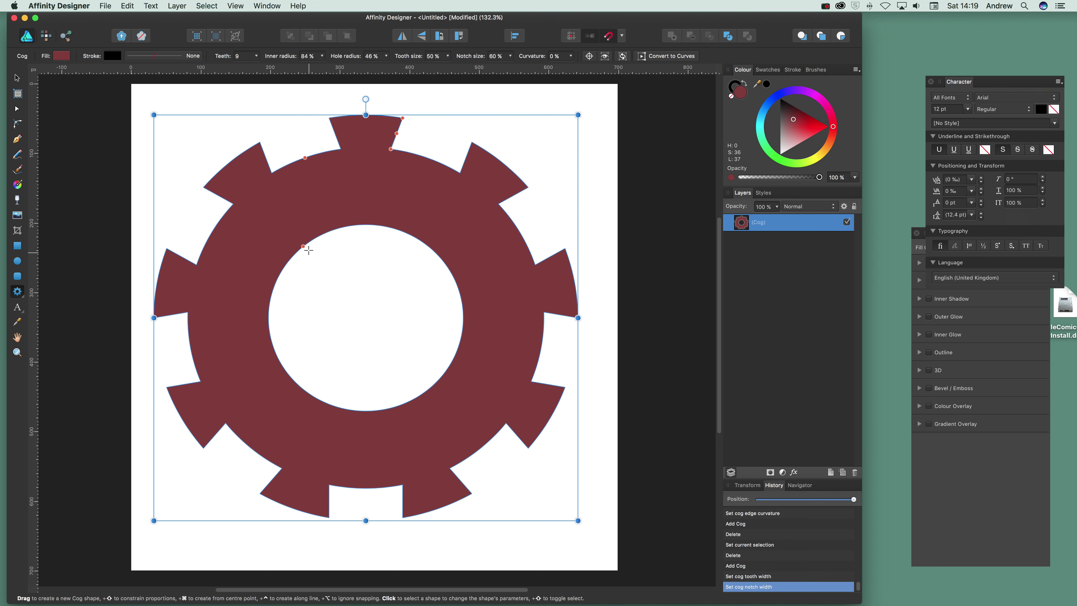
{"action": "mouse_move", "coordinate": [308, 250]}
{"action": "left_mouse_down"}
{"action": "mouse_move", "coordinate": [260, 196]}
{"action": "mouse_move", "coordinate": [337, 277]}
{"action": "mouse_move", "coordinate": [284, 223]}
{"action": "mouse_move", "coordinate": [315, 260]}
{"action": "left_mouse_up"}
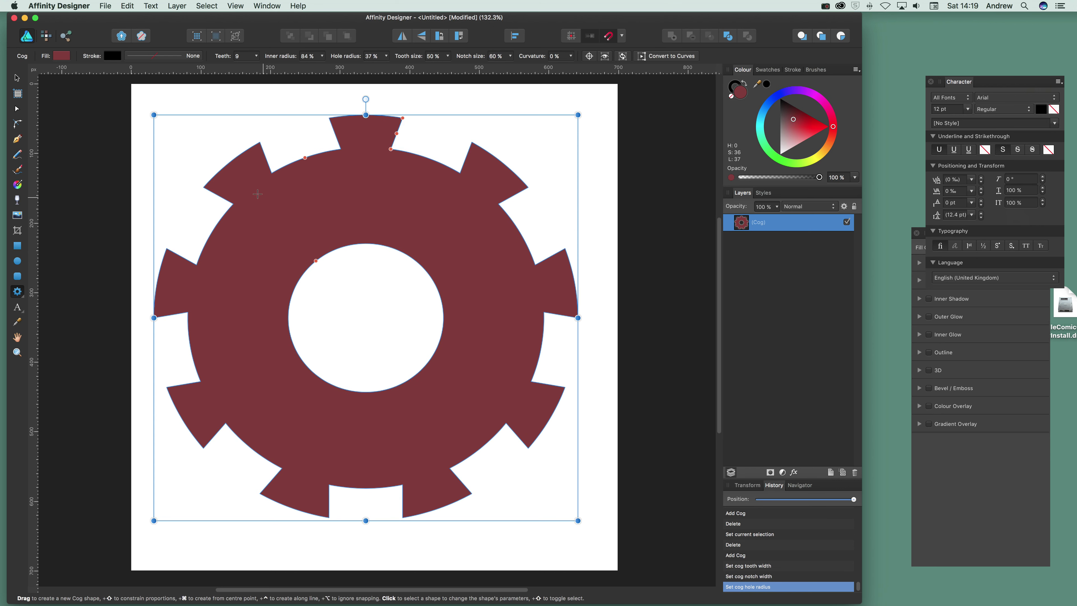
{"action": "left_click_drag", "start_coordinate": [303, 162], "coordinate": [320, 200]}
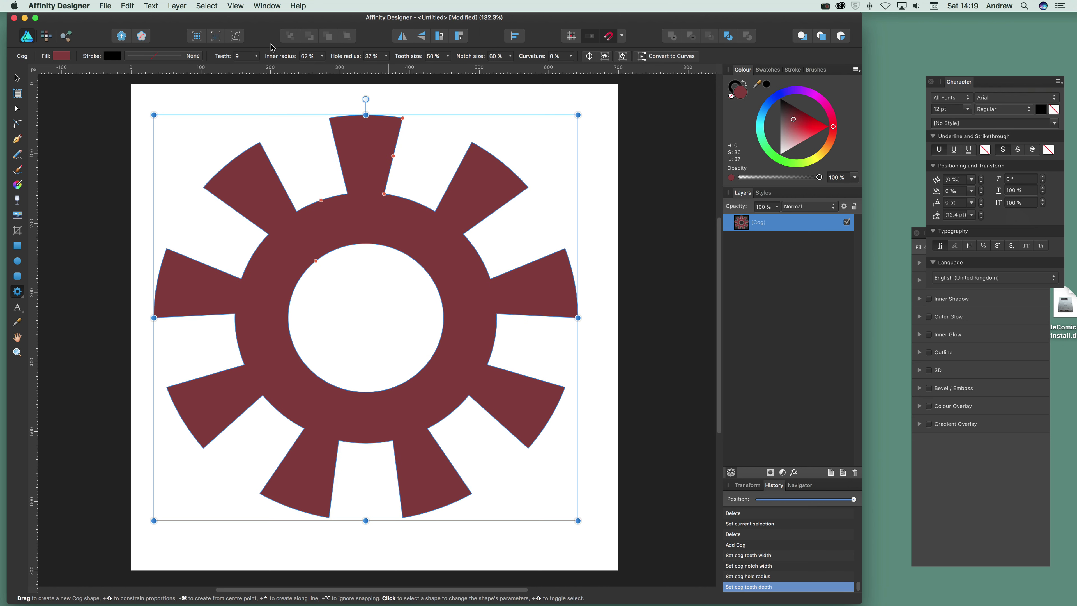
Set the cog to 15 teeth with inner radius and hole radius both at 75%.
{"action": "left_click", "coordinate": [257, 60]}
{"action": "mouse_move", "coordinate": [253, 69]}
{"action": "left_mouse_down"}
{"action": "mouse_move", "coordinate": [243, 72]}
{"action": "mouse_move", "coordinate": [278, 69]}
{"action": "mouse_move", "coordinate": [264, 70]}
{"action": "left_mouse_up"}
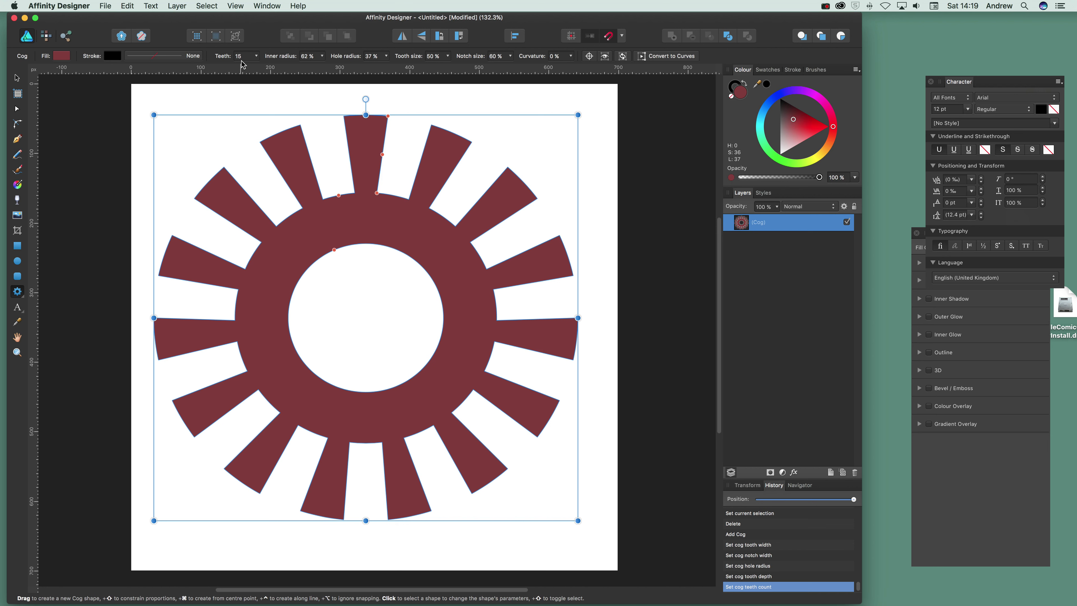
{"action": "left_click", "coordinate": [322, 56]}
{"action": "left_click_drag", "start_coordinate": [326, 69], "coordinate": [445, 81]}
{"action": "left_click", "coordinate": [385, 56]}
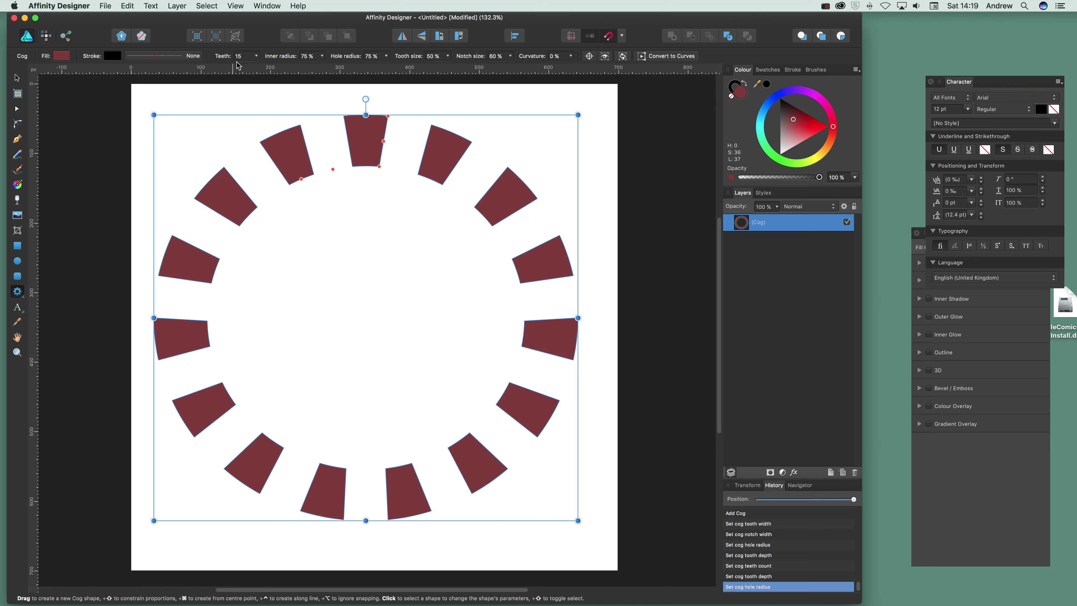
Give the cog 44 teeth, a 20% hole and 49% inner radius so the teeth become thin spokes.
{"action": "left_click", "coordinate": [307, 60]}
{"action": "left_click_drag", "start_coordinate": [310, 64], "coordinate": [446, 63]}
{"action": "left_click", "coordinate": [374, 60]}
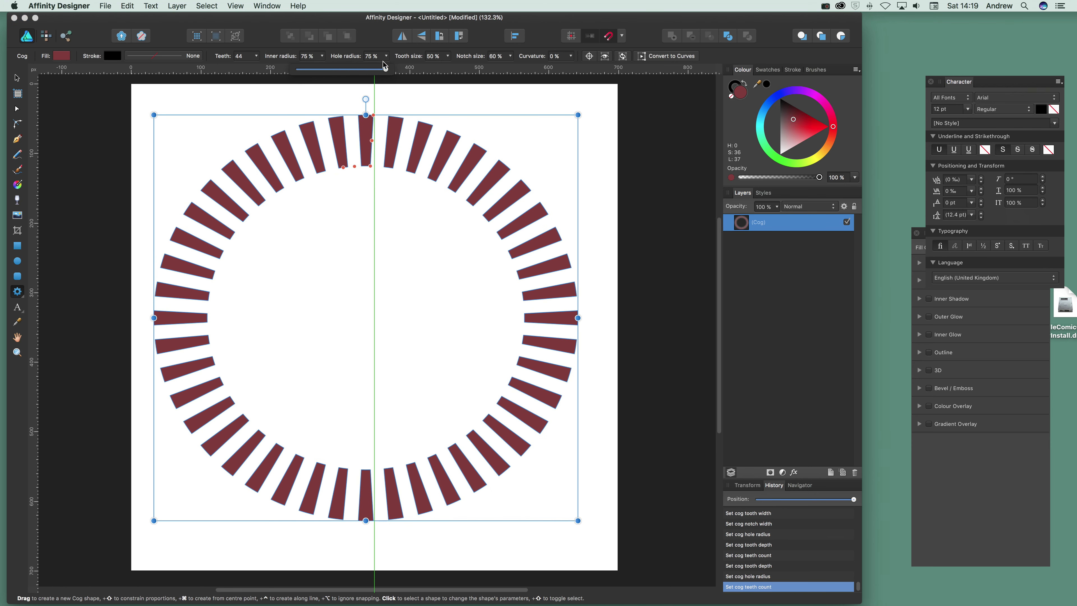
{"action": "left_click_drag", "start_coordinate": [375, 64], "coordinate": [262, 69]}
{"action": "left_click", "coordinate": [311, 55]}
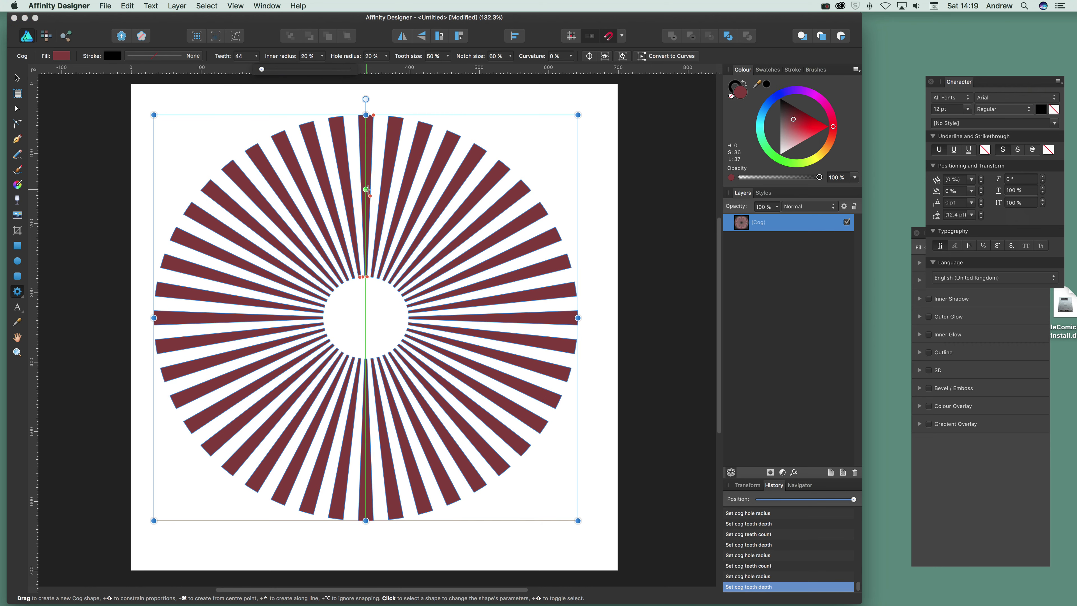
{"action": "mouse_move", "coordinate": [299, 69]}
{"action": "left_mouse_down"}
{"action": "mouse_move", "coordinate": [322, 69]}
{"action": "mouse_move", "coordinate": [289, 69]}
{"action": "mouse_move", "coordinate": [299, 69]}
{"action": "left_mouse_up"}
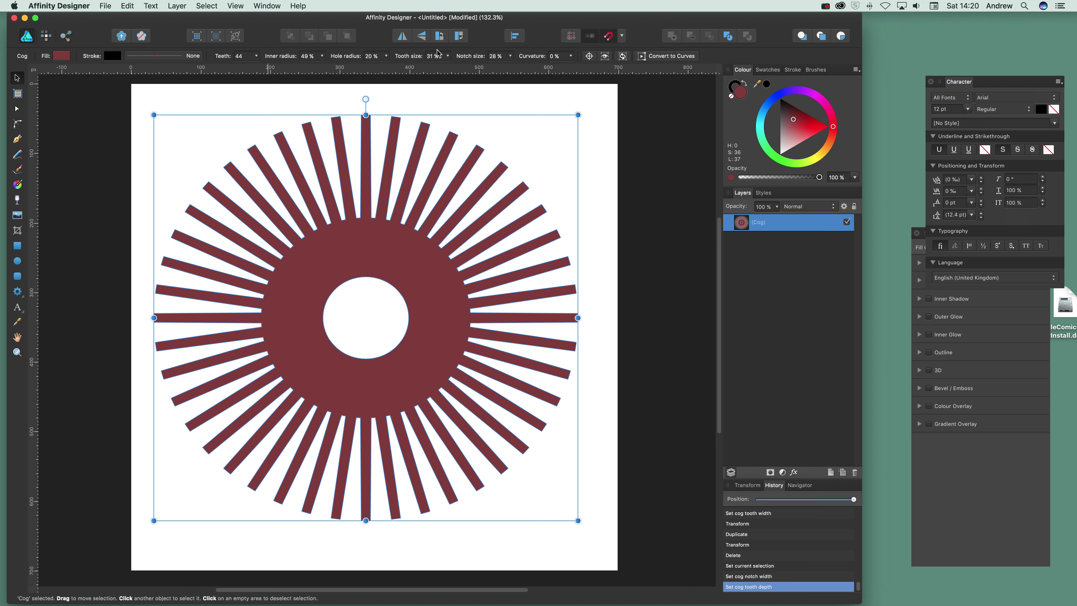
Delete the spoked cog and draw a new cog on the page.
{"action": "key", "text": "Delete"}
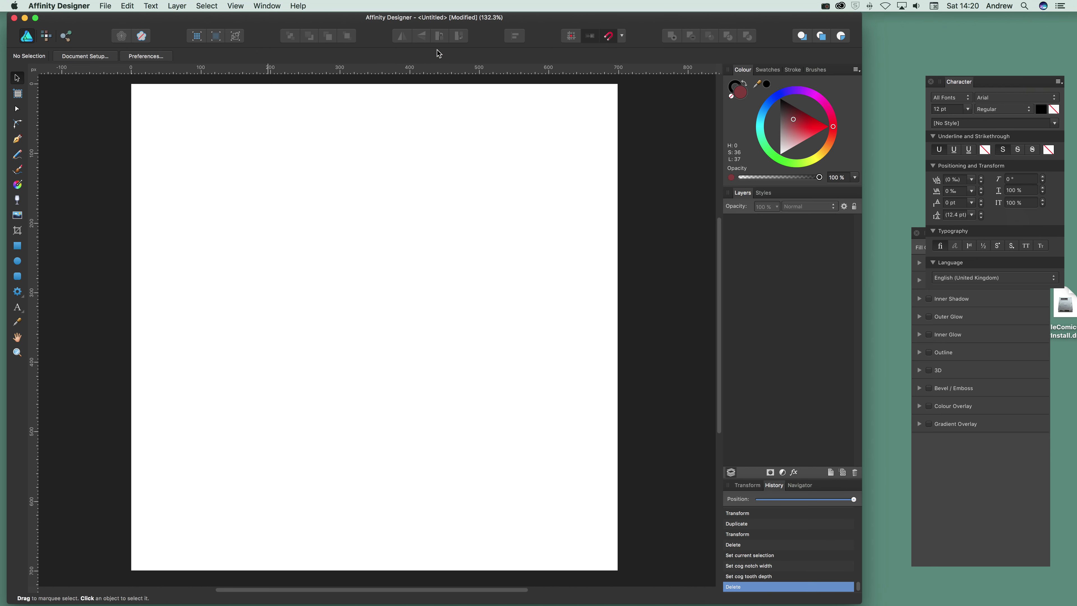
{"action": "left_click", "coordinate": [17, 292]}
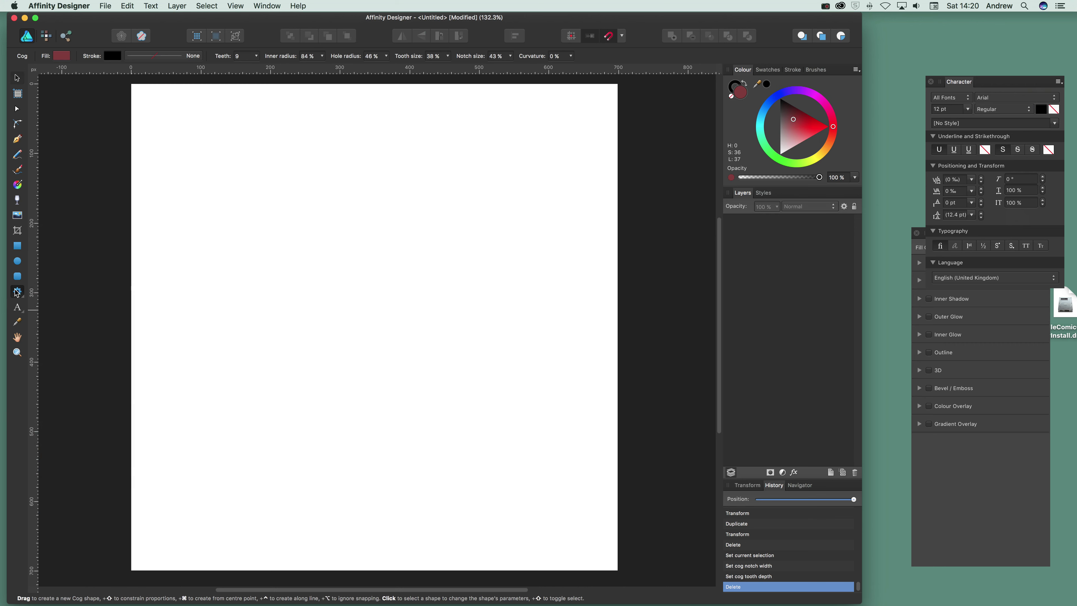
{"action": "left_click_drag", "start_coordinate": [192, 123], "coordinate": [492, 444]}
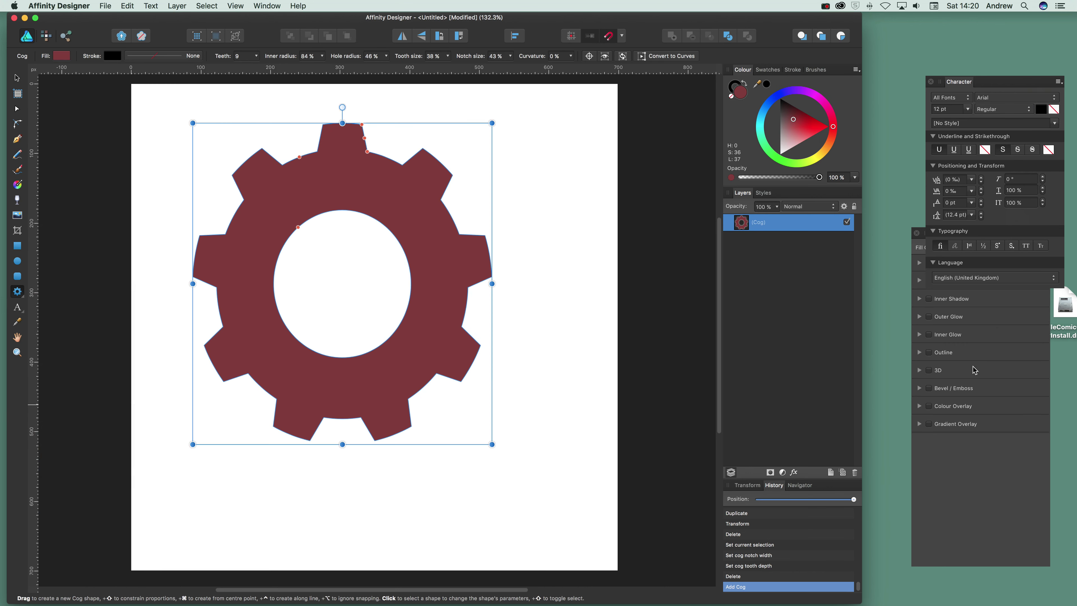
Add a 3D effect, lengthen the teeth, fill with vivid red, then delete this test cog.
{"action": "left_click", "coordinate": [932, 373]}
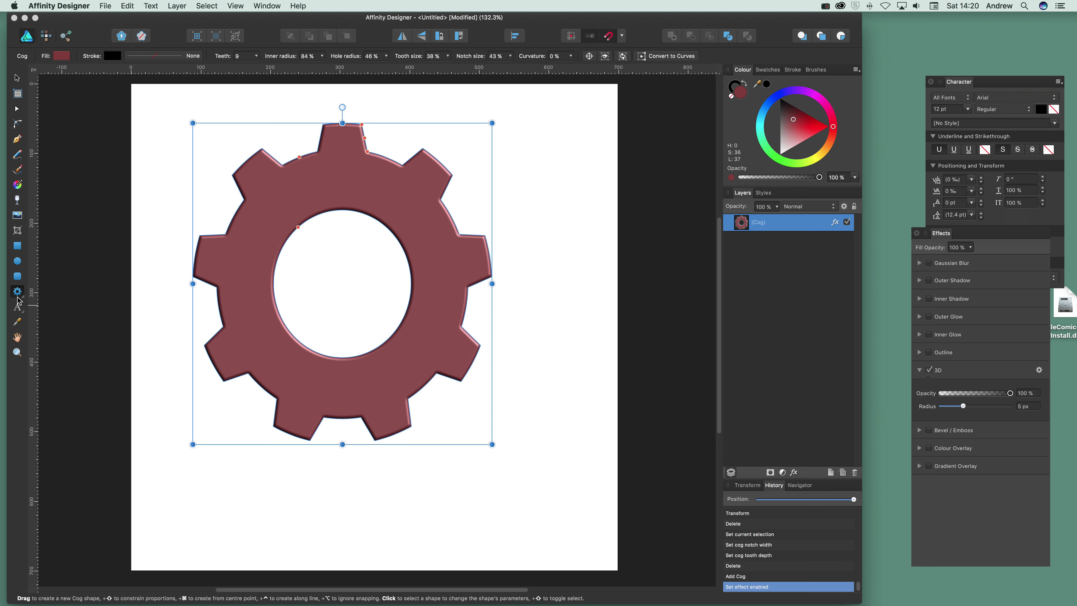
{"action": "left_click_drag", "start_coordinate": [304, 165], "coordinate": [318, 206]}
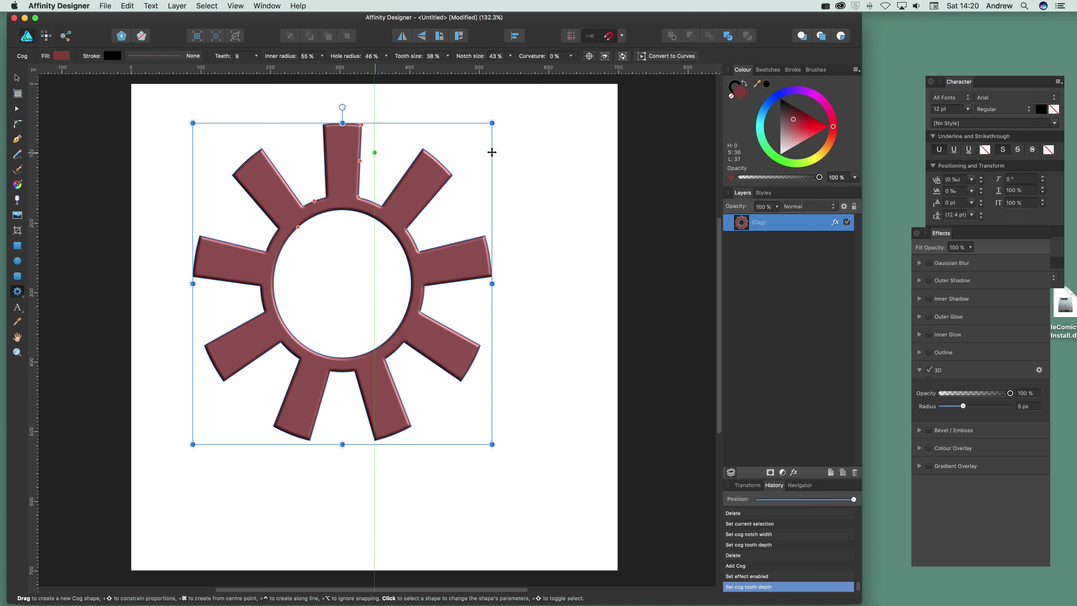
{"action": "left_click_drag", "start_coordinate": [801, 120], "coordinate": [810, 129]}
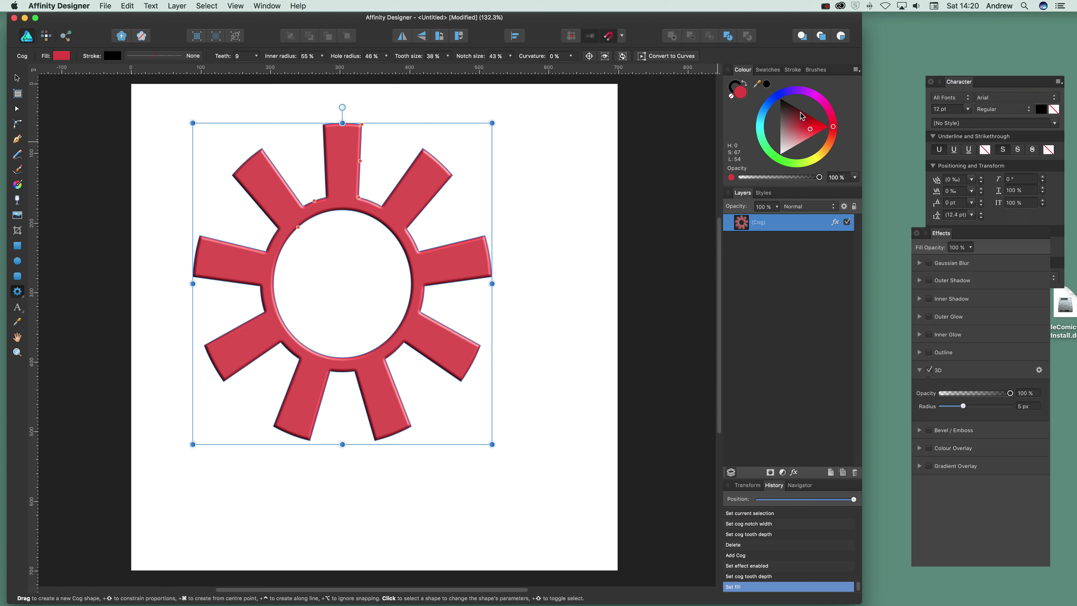
{"action": "key", "text": "Delete"}
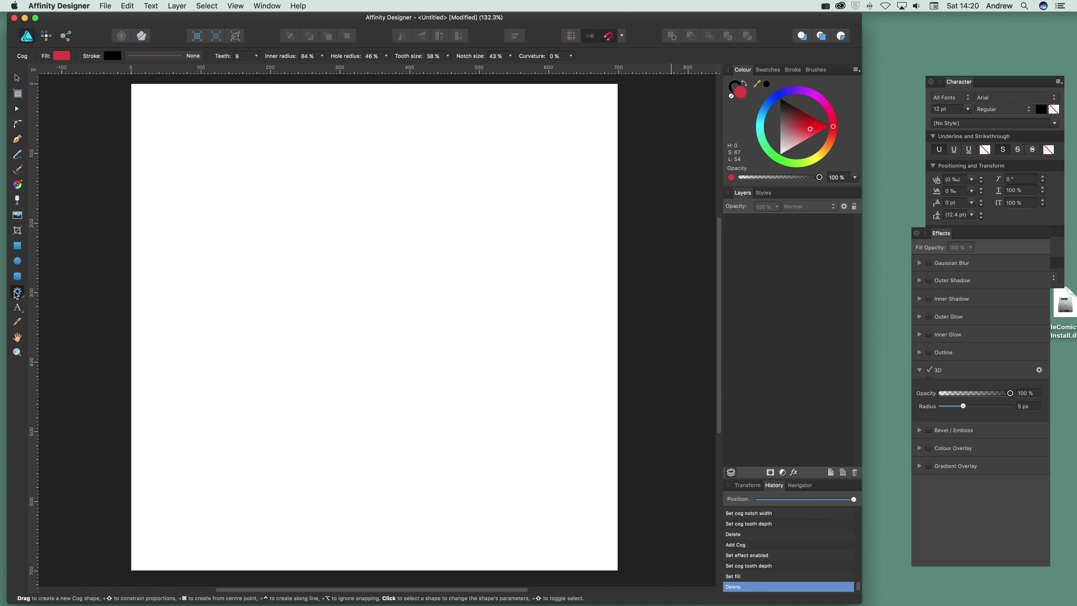
Draw a new cog, convert it to curves, pull its left-side nodes into spikes, then delete it.
{"action": "left_click_drag", "start_coordinate": [181, 129], "coordinate": [574, 513]}
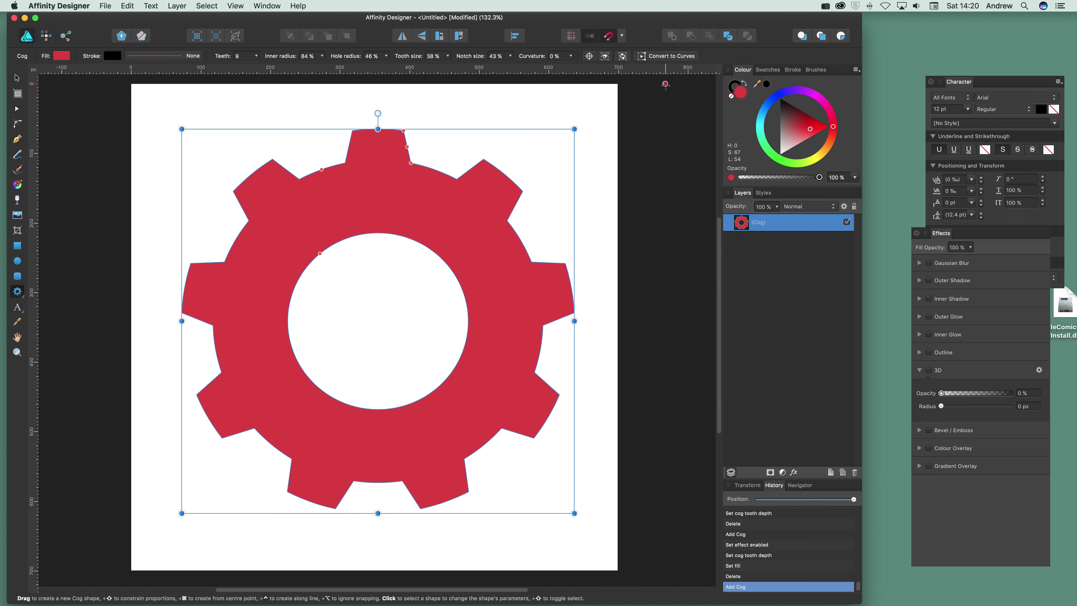
{"action": "left_click", "coordinate": [667, 56]}
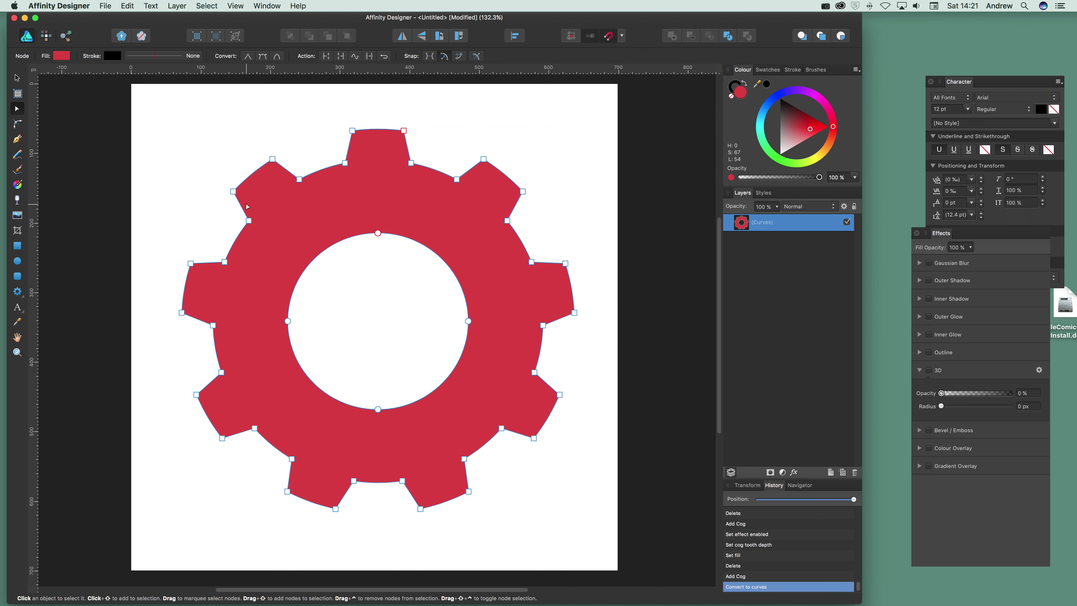
{"action": "left_click_drag", "start_coordinate": [233, 191], "coordinate": [303, 233]}
{"action": "left_click_drag", "start_coordinate": [224, 262], "coordinate": [263, 286]}
{"action": "left_click_drag", "start_coordinate": [181, 313], "coordinate": [245, 313]}
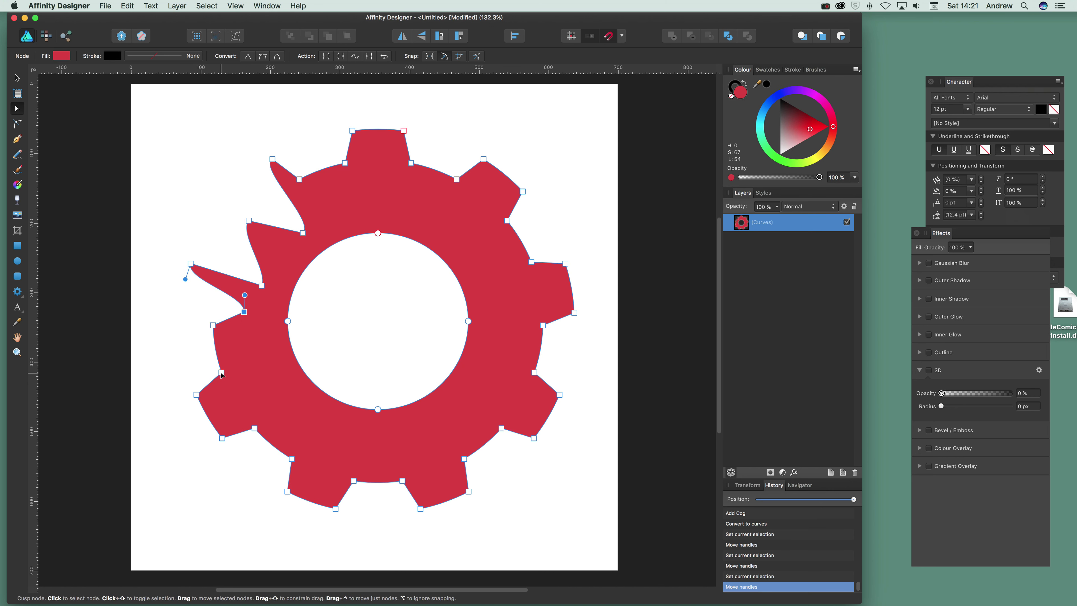
{"action": "left_click_drag", "start_coordinate": [221, 374], "coordinate": [261, 354]}
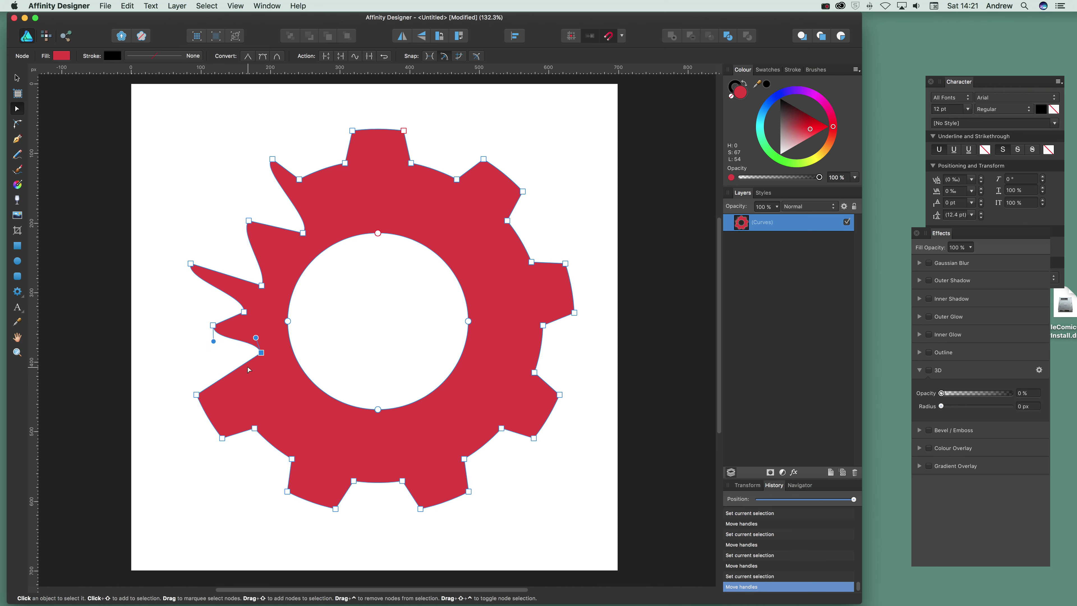
{"action": "key", "text": "Delete"}
{"action": "key", "text": "Delete"}
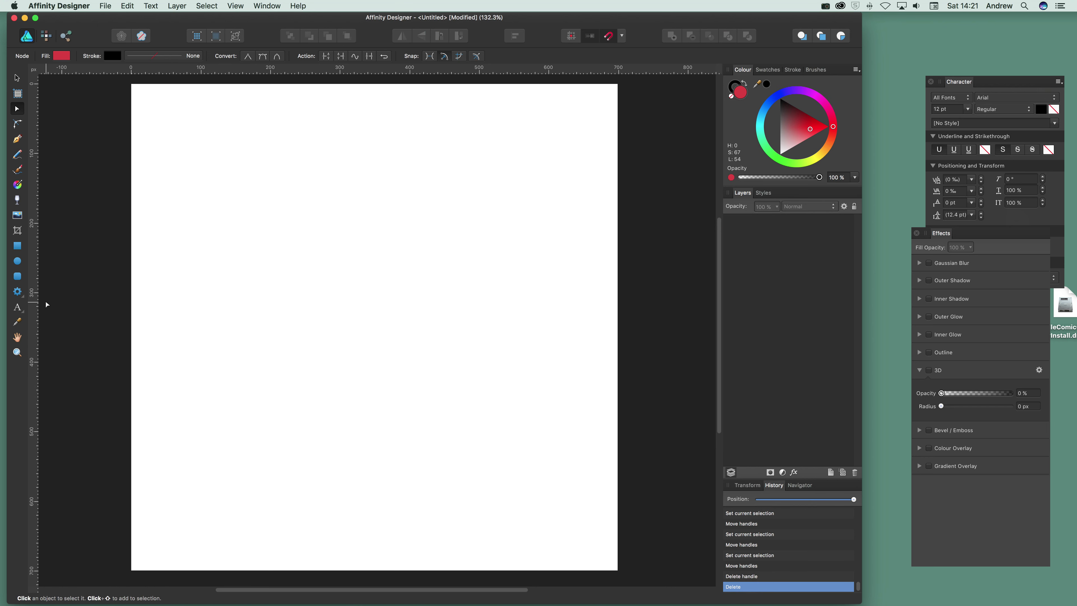
Draw a new red cog and marquee-select all its corner nodes with the Corner Tool.
{"action": "left_click", "coordinate": [16, 292]}
{"action": "left_click_drag", "start_coordinate": [191, 136], "coordinate": [568, 513]}
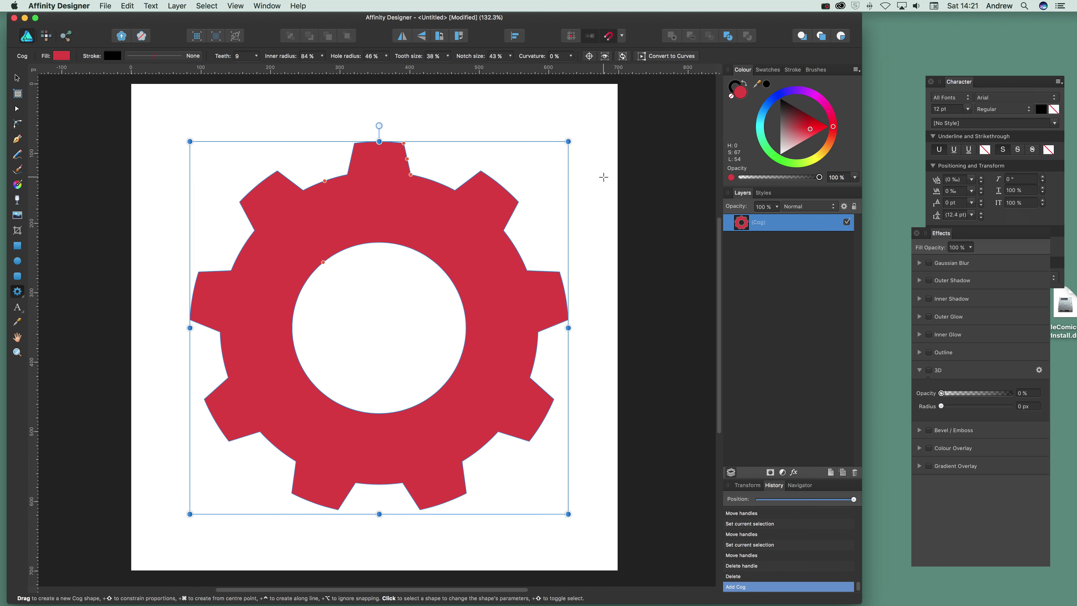
{"action": "left_click", "coordinate": [18, 125]}
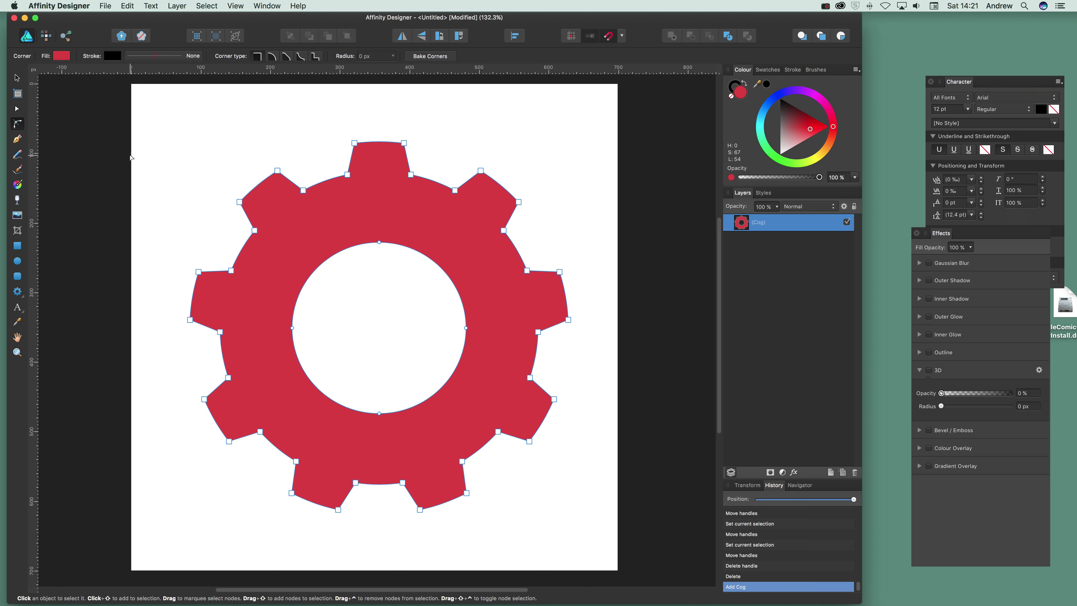
{"action": "left_click_drag", "start_coordinate": [157, 111], "coordinate": [609, 532]}
Round the cog's corners with a 33.6 px radius, then reselect the cog.
{"action": "left_click", "coordinate": [392, 55]}
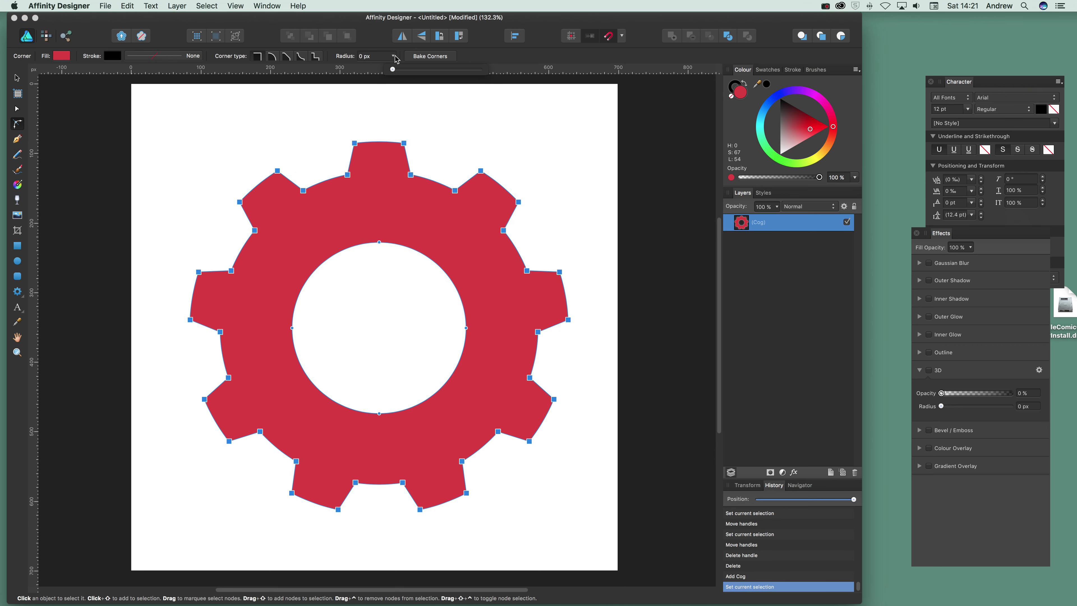
{"action": "left_click_drag", "start_coordinate": [396, 69], "coordinate": [452, 77]}
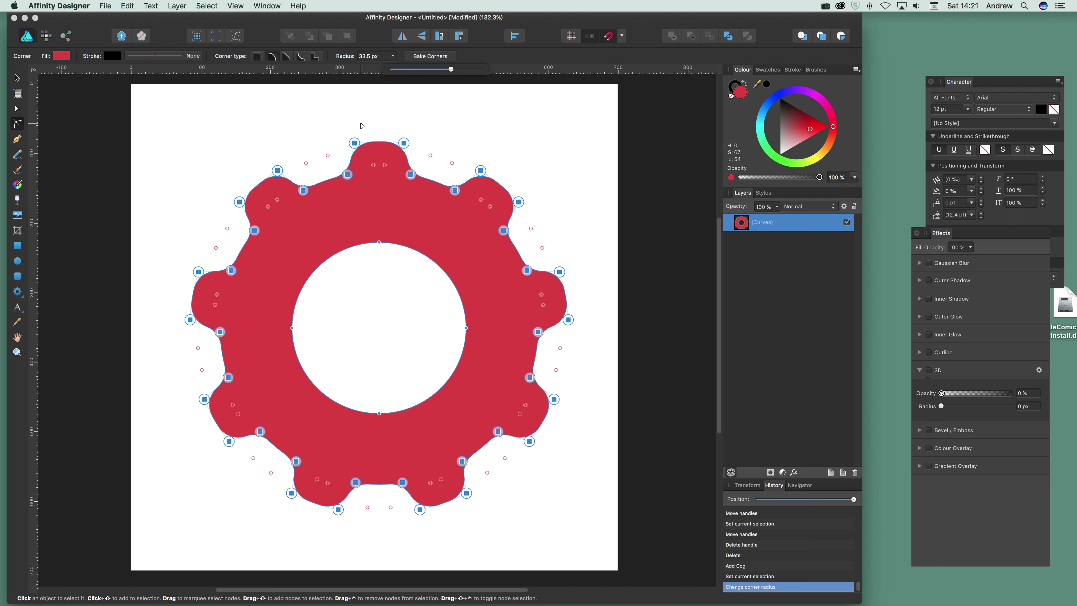
{"action": "left_click", "coordinate": [319, 108]}
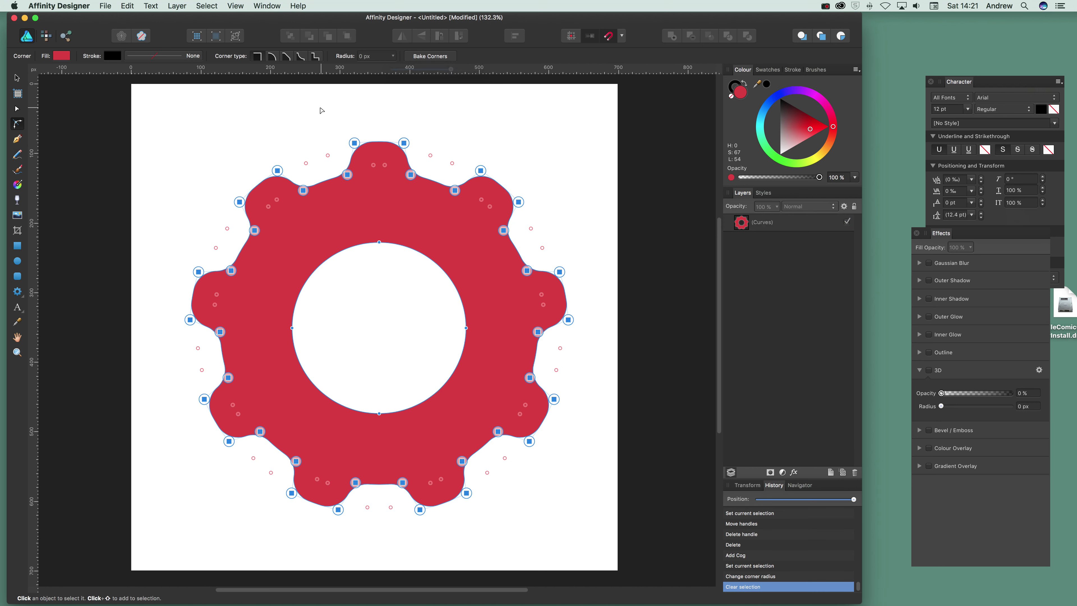
{"action": "left_click", "coordinate": [347, 178]}
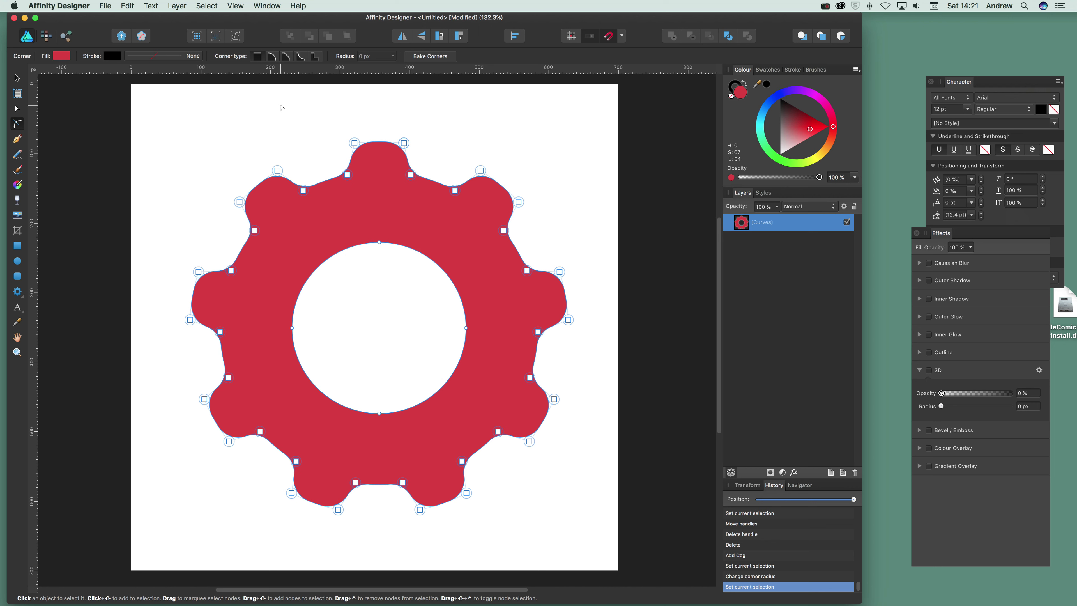
Bake the rounded corners, pull several top rim nodes into spikes, and delete the shape.
{"action": "left_click", "coordinate": [437, 60]}
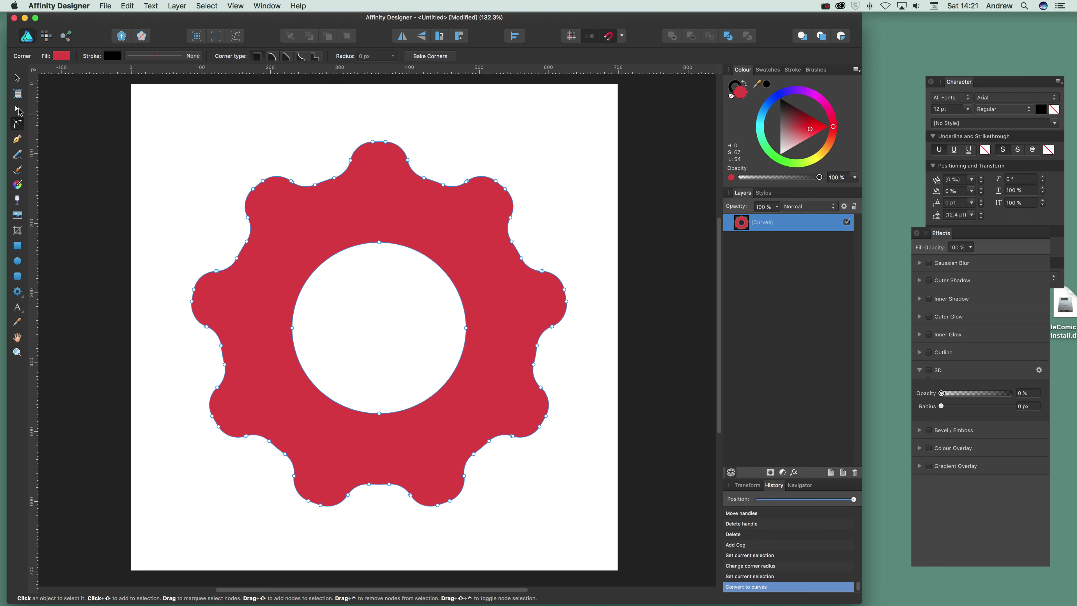
{"action": "left_click", "coordinate": [17, 109]}
{"action": "left_click_drag", "start_coordinate": [292, 182], "coordinate": [303, 141]}
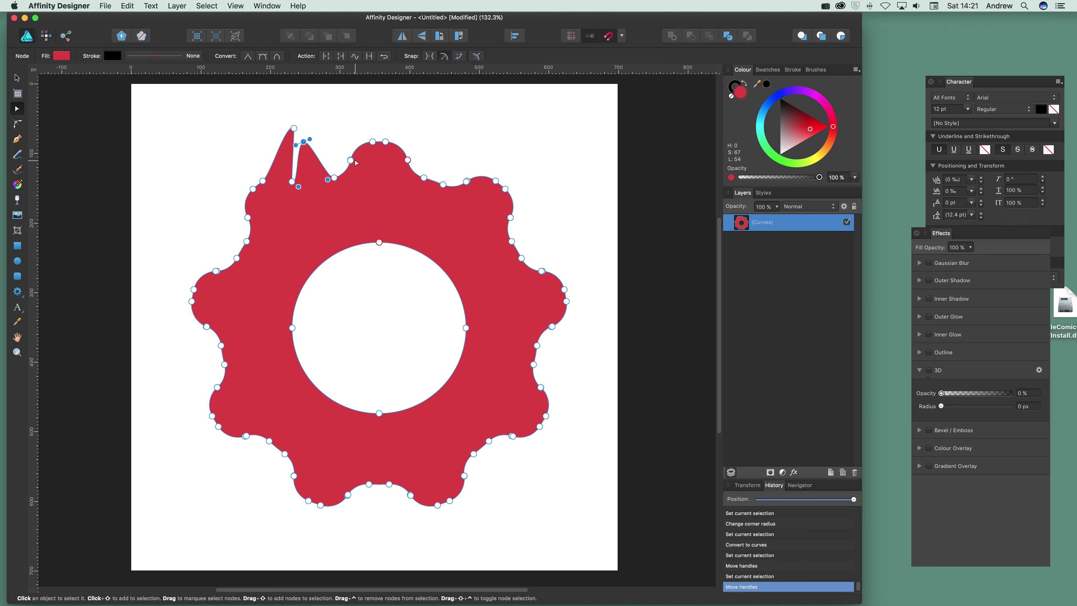
{"action": "left_click_drag", "start_coordinate": [409, 158], "coordinate": [468, 121]}
{"action": "left_click_drag", "start_coordinate": [469, 181], "coordinate": [495, 124]}
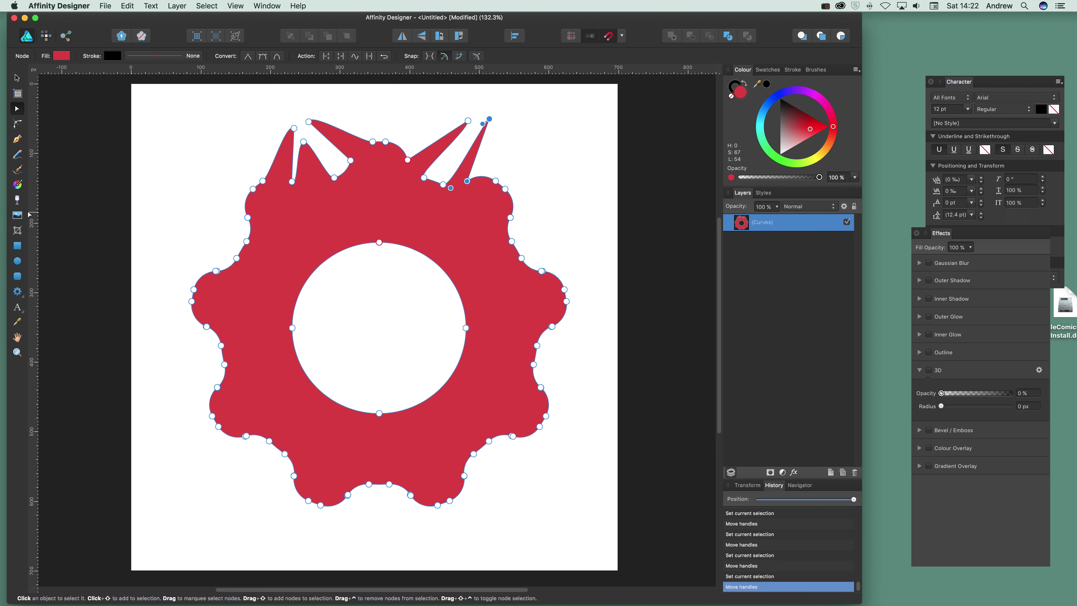
{"action": "key", "text": "Delete"}
{"action": "key", "text": "Delete"}
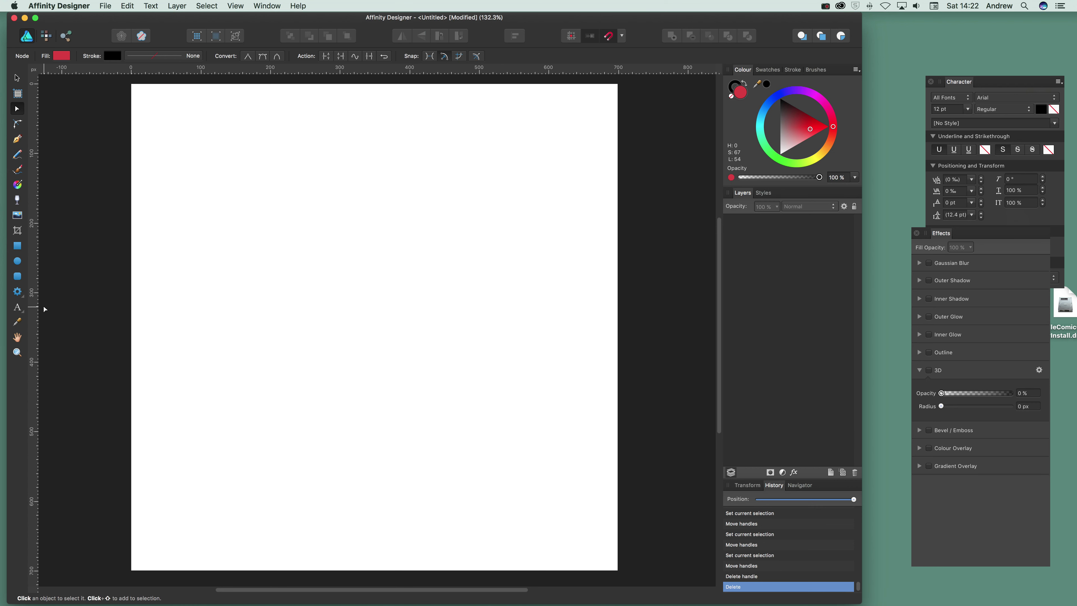
Draw a new red cog and a circle inside its central hole.
{"action": "left_click", "coordinate": [16, 292]}
{"action": "left_click_drag", "start_coordinate": [186, 136], "coordinate": [572, 505]}
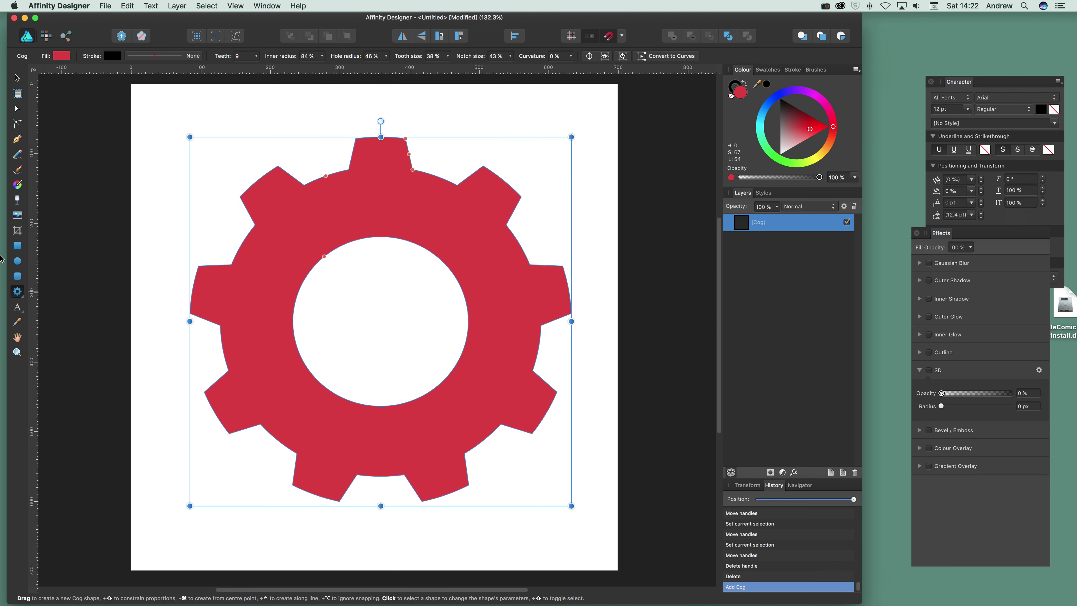
{"action": "left_click", "coordinate": [19, 261]}
{"action": "left_click_drag", "start_coordinate": [304, 286], "coordinate": [414, 389]}
Select the cog and circle, unite them with Add, and shift the result slightly left.
{"action": "key", "text": "v"}
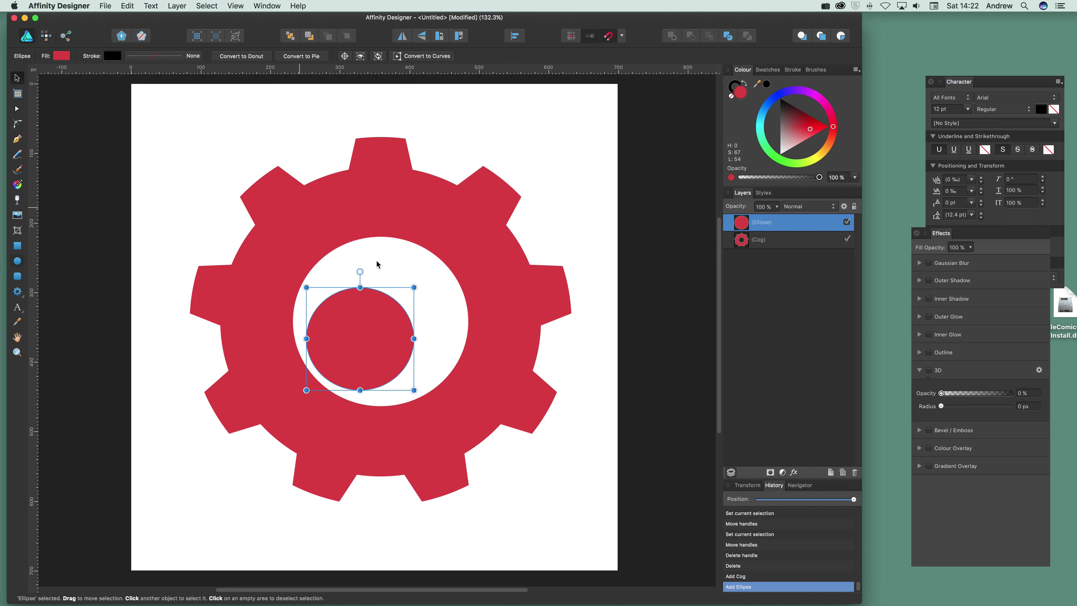
{"action": "left_click_drag", "start_coordinate": [174, 158], "coordinate": [585, 541]}
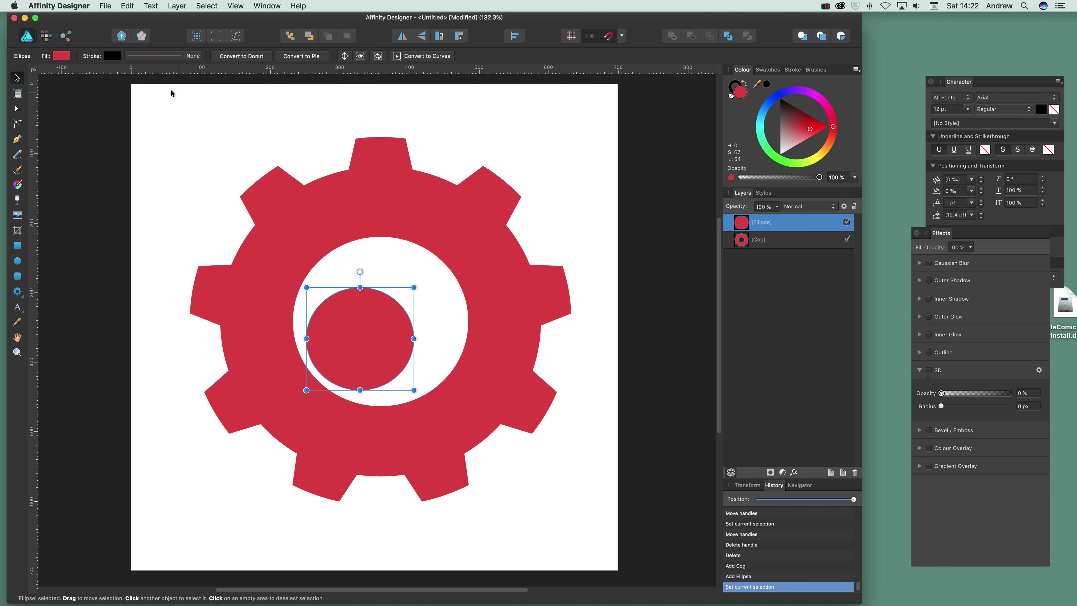
{"action": "left_click_drag", "start_coordinate": [165, 105], "coordinate": [641, 542]}
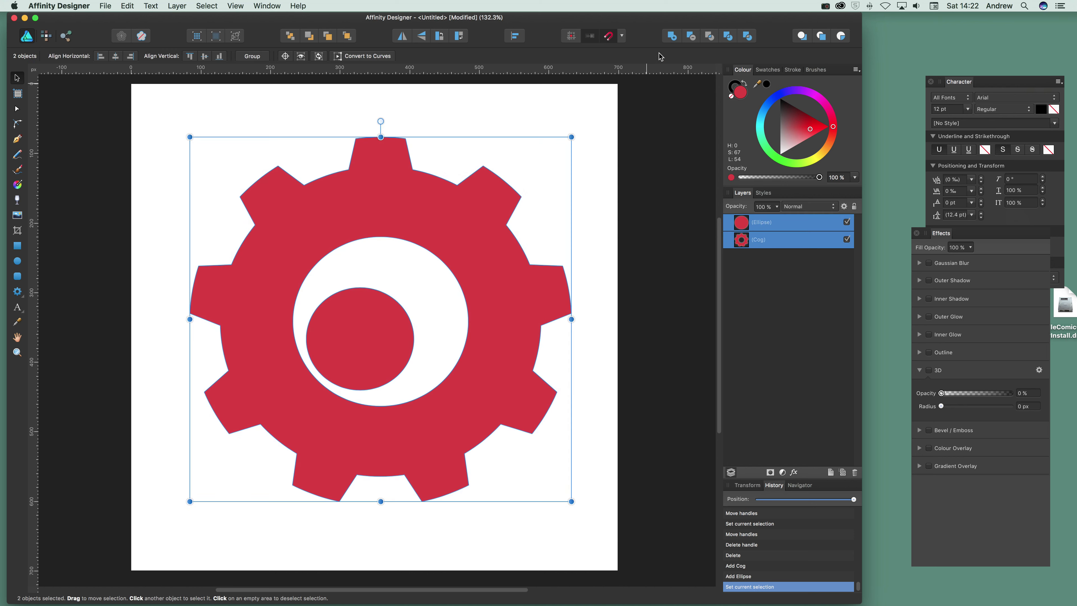
{"action": "left_click", "coordinate": [673, 38]}
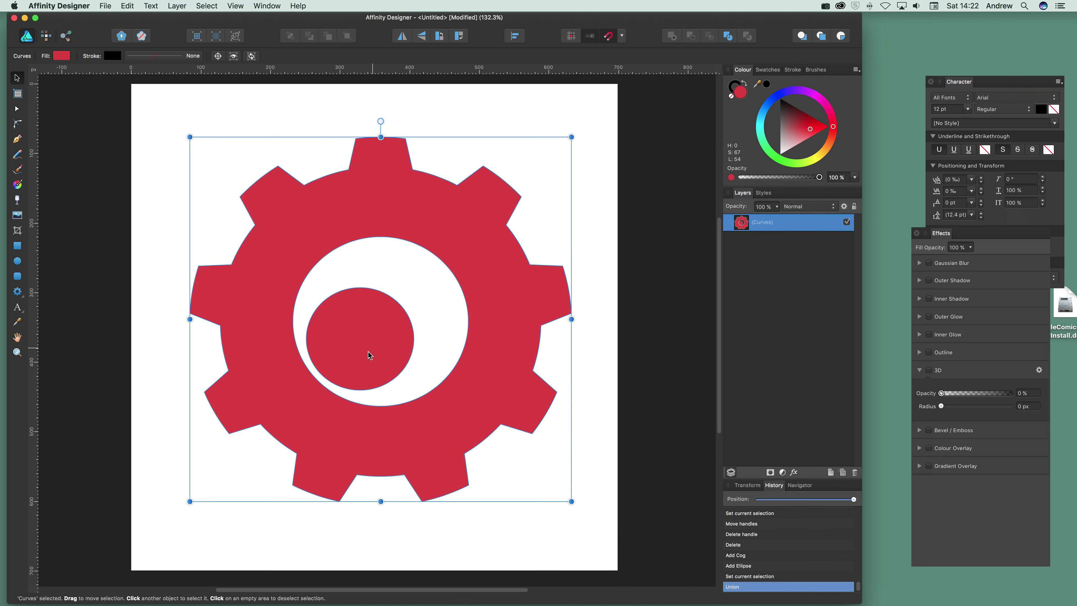
{"action": "left_click_drag", "start_coordinate": [369, 355], "coordinate": [338, 358]}
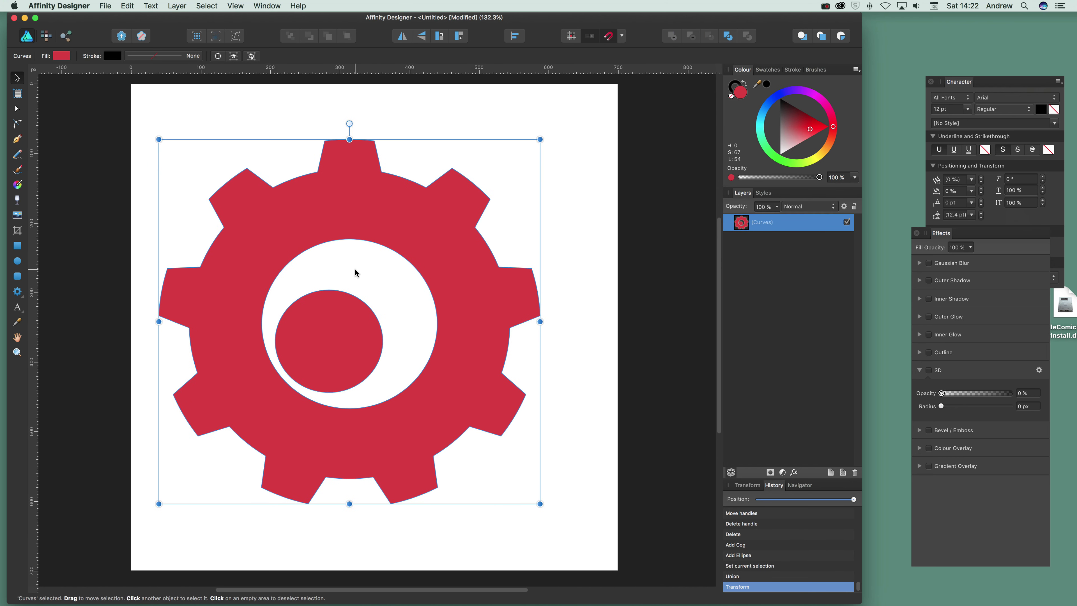